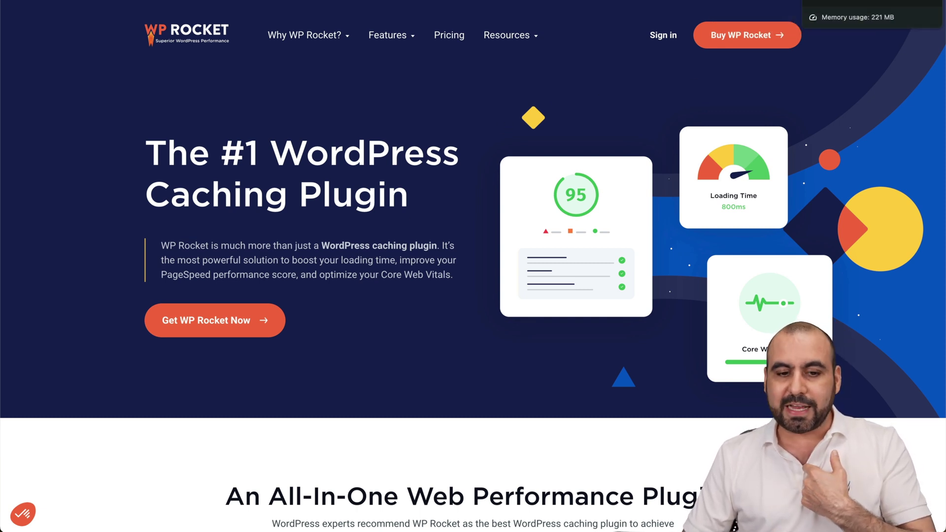
Step: Compare saasmaster.net's mobile and desktop PageSpeed scores, ending on desktop with 100 Performance and SEO
left_click(749, 1)
left_click(434, 116)
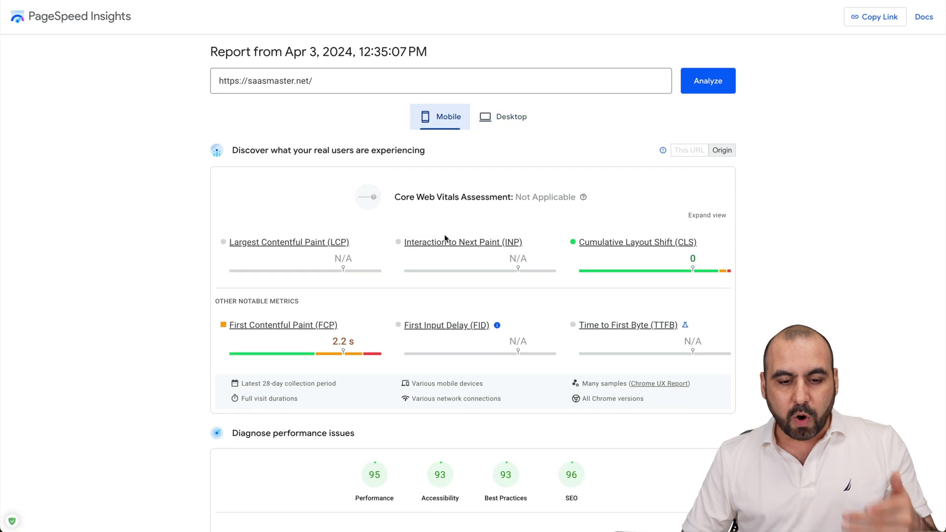
scroll(445, 244, "down", 3)
scroll(445, 245, "down", 3)
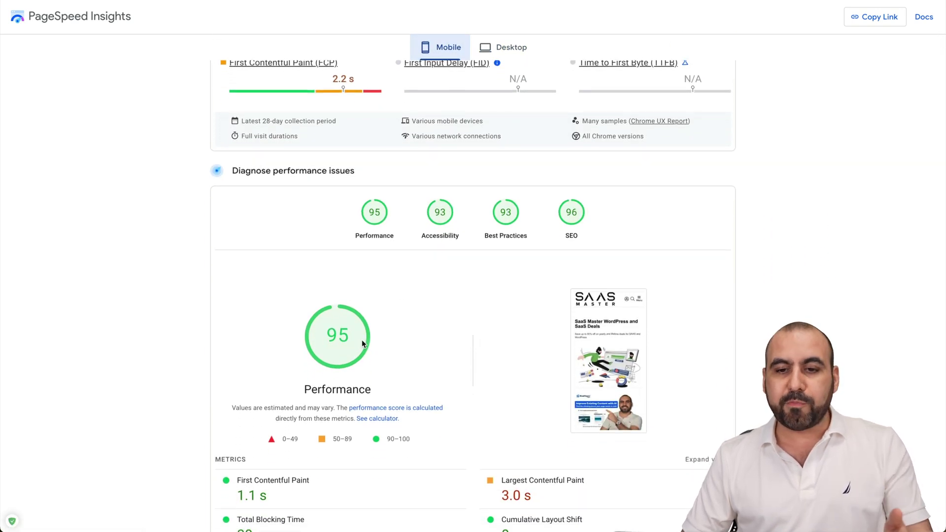
left_click(515, 50)
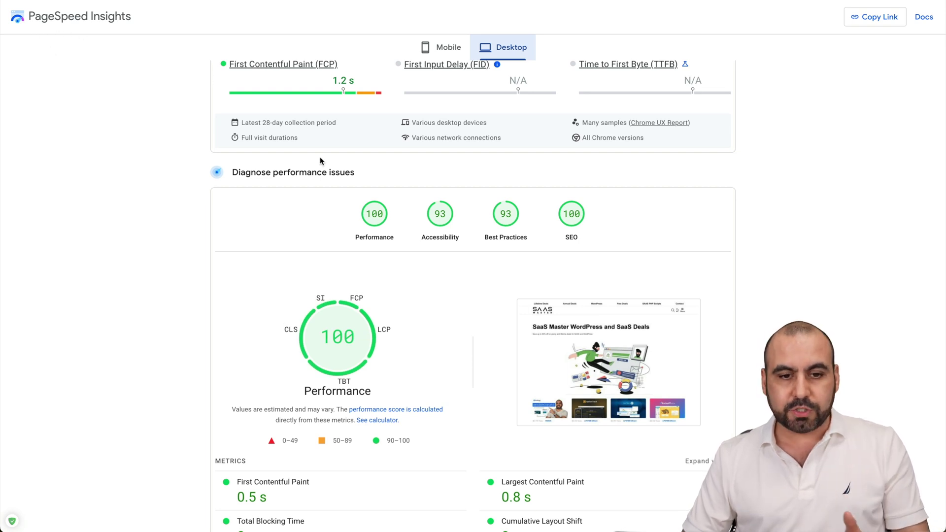
scroll(321, 158, "up", 6)
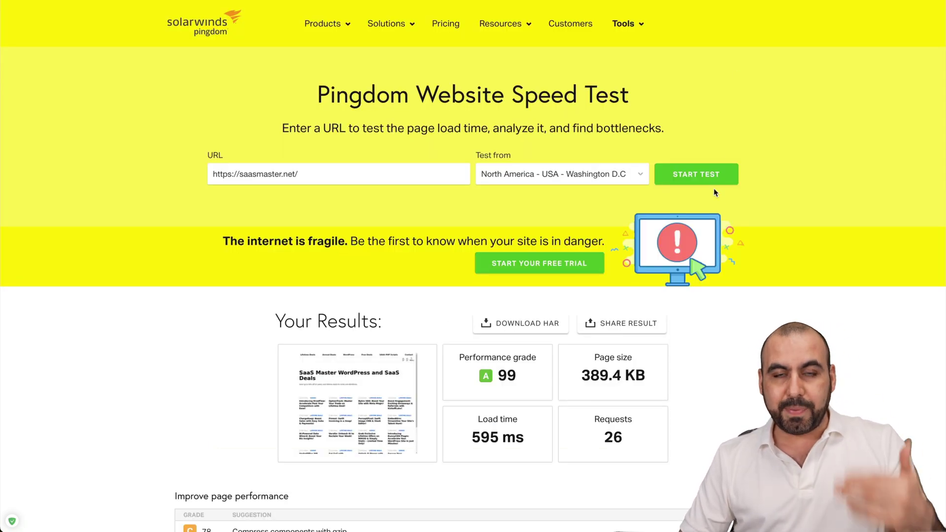
Step: Look over saasmaster.net's Pingdom results (grade A 99, 595 ms) and its file request waterfall
scroll(721, 204, "down", 5)
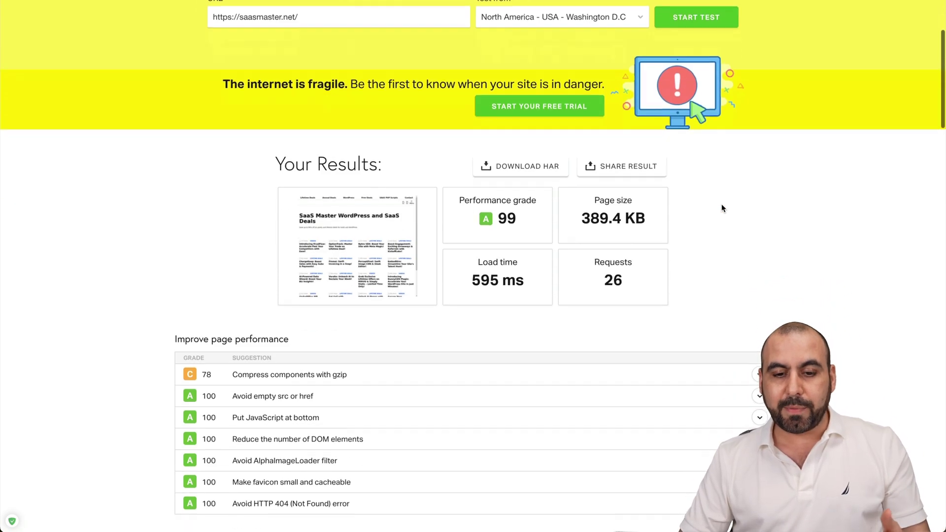
scroll(544, 163, "down", 15)
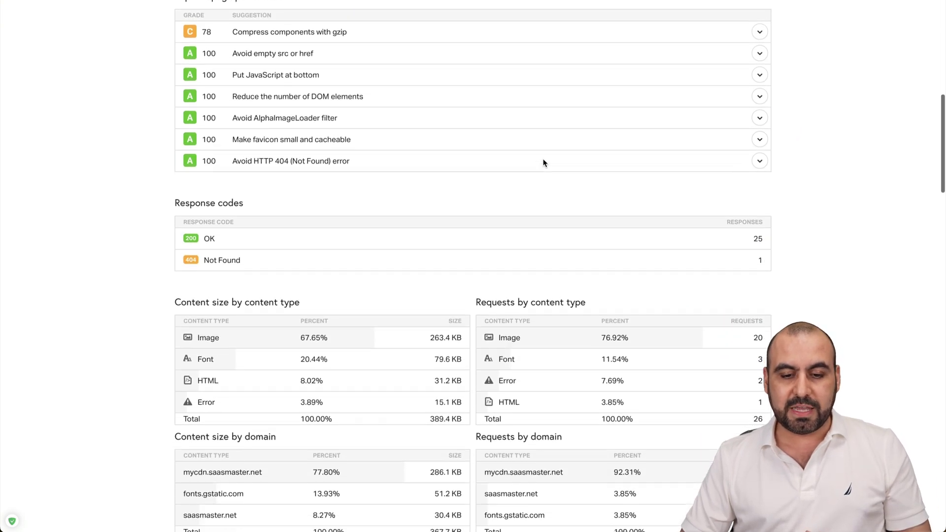
scroll(544, 162, "down", 5)
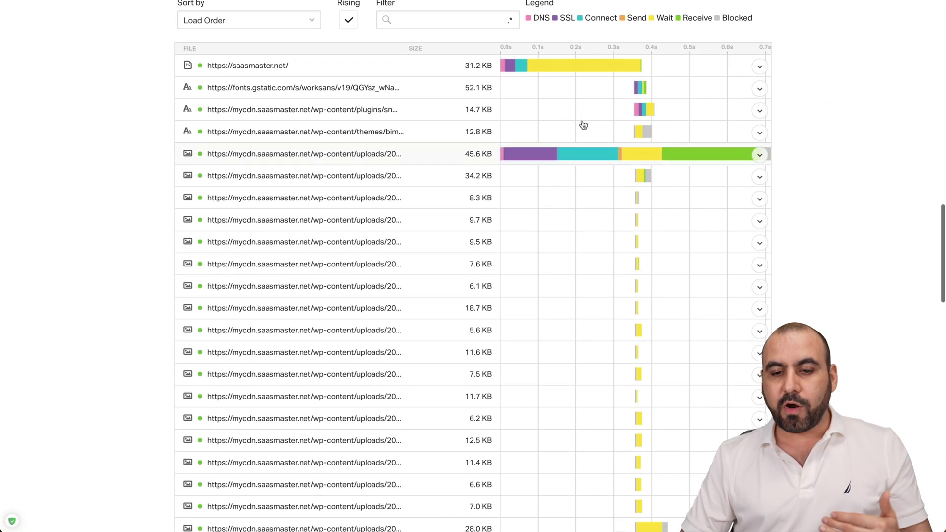
scroll(672, 106, "down", 3)
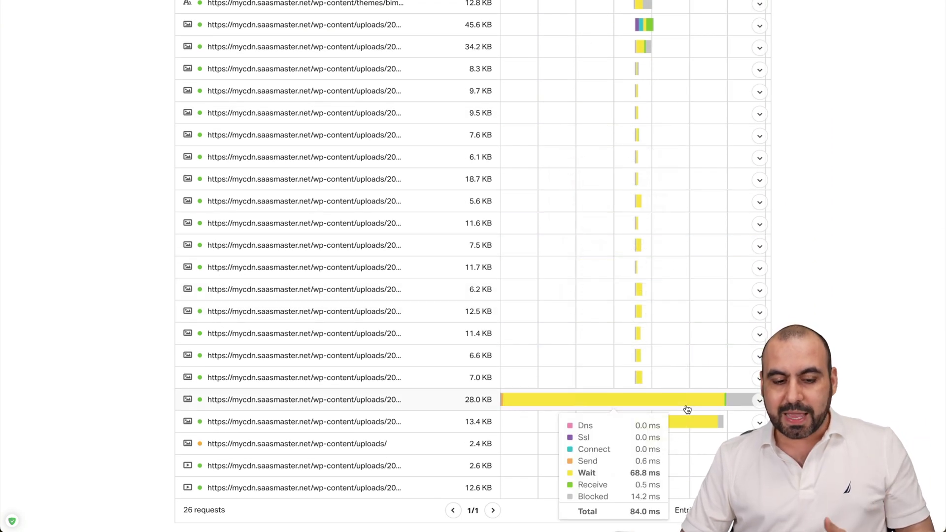
scroll(686, 408, "up", 10)
scroll(686, 409, "up", 15)
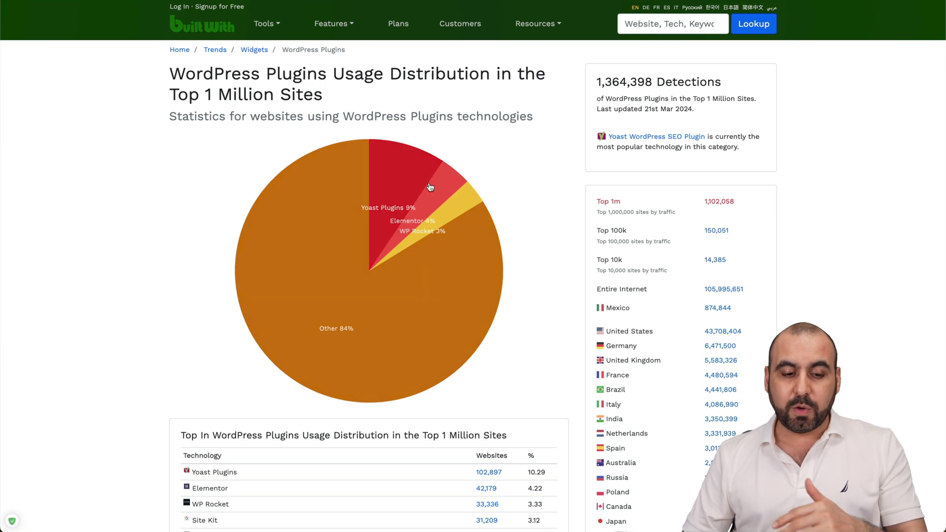
Step: Scroll BuiltWith down to the plugins table showing WP Rocket at 3.33%
scroll(433, 186, "down", 3)
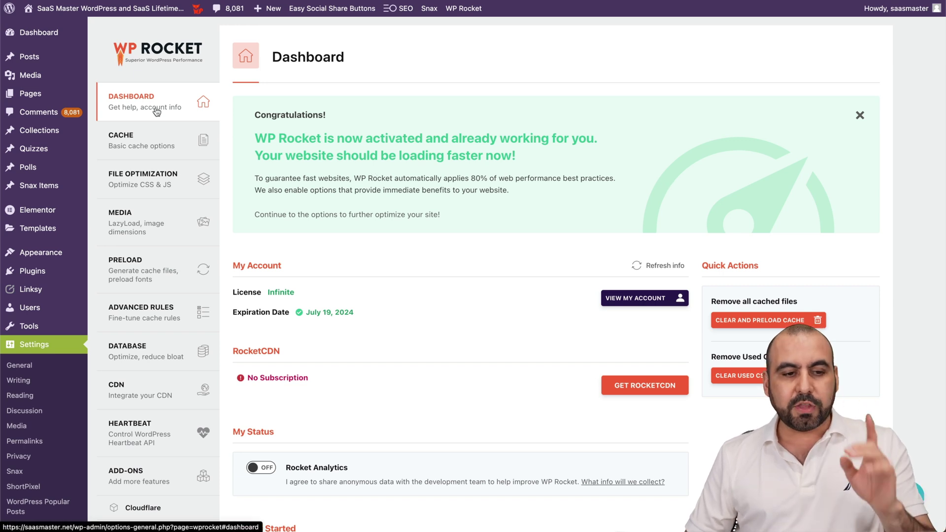
Step: Open WP Rocket's Cache tab and review mobile caching and the 12-hour cache lifespan
left_click(159, 144)
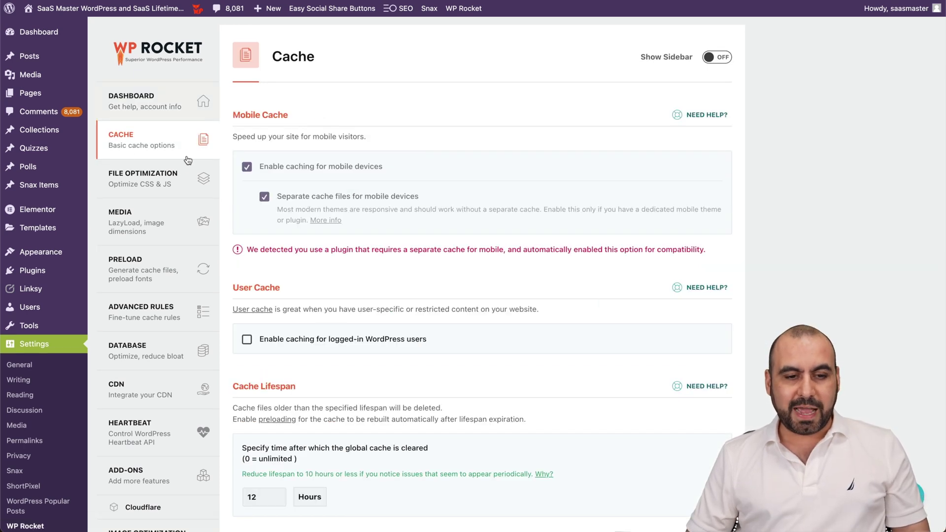
scroll(312, 203, "down", 1)
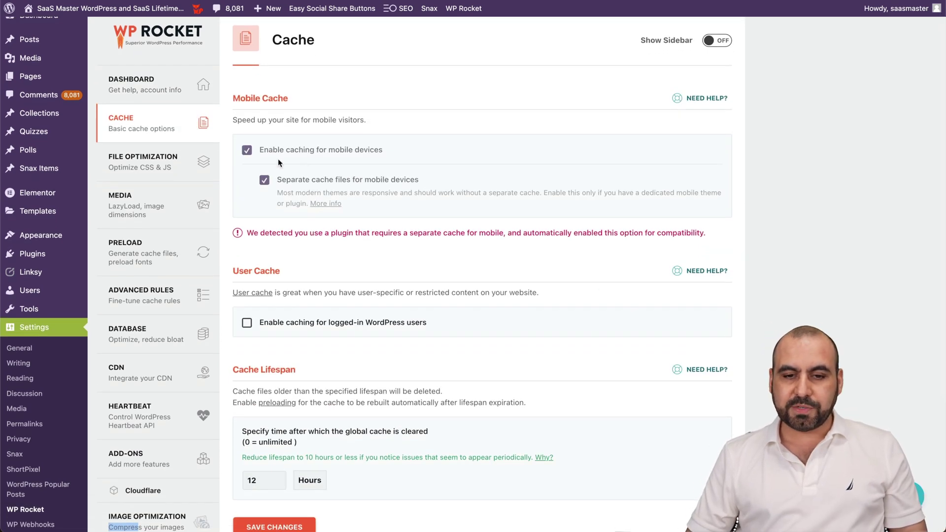
scroll(256, 159, "down", 5)
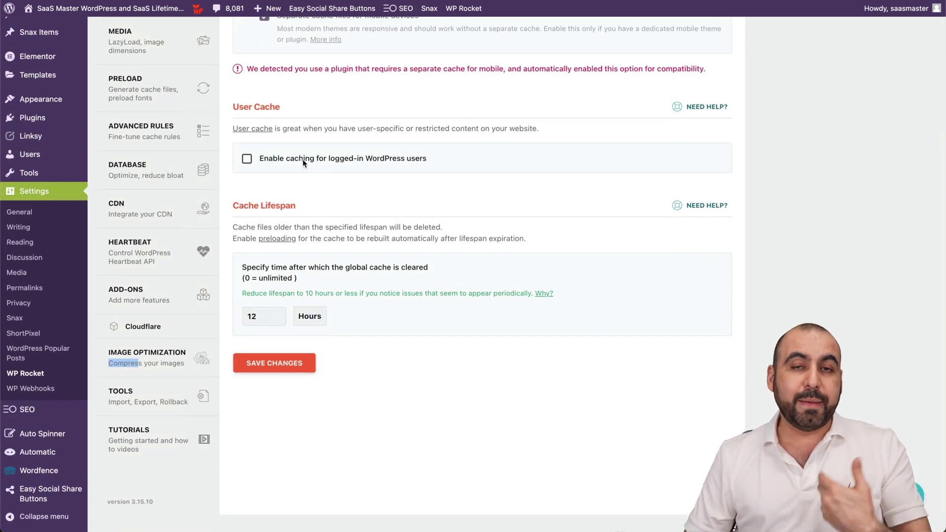
scroll(318, 165, "up", 4)
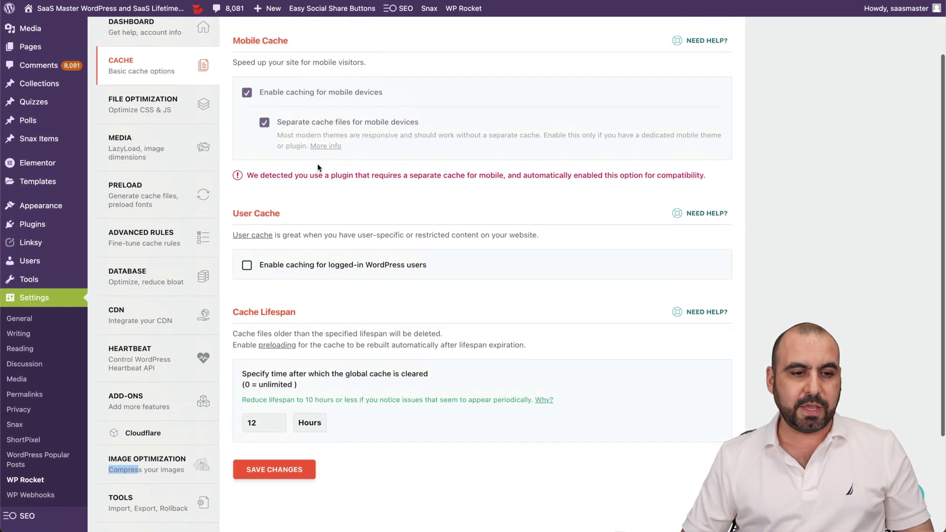
Step: Open File Optimization and review CSS minification, Remove Unused CSS and the two helpgent exclusions
left_click(158, 184)
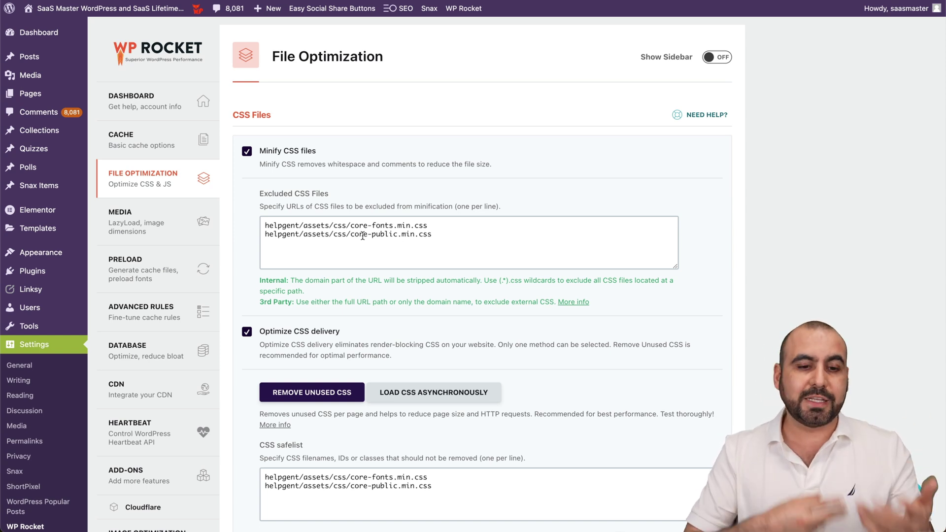
scroll(362, 236, "down", 3)
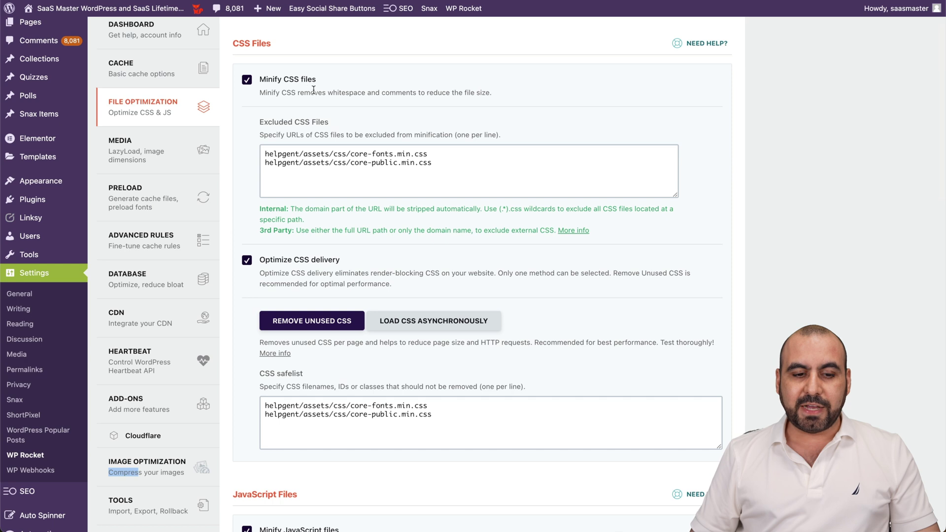
scroll(315, 88, "down", 1)
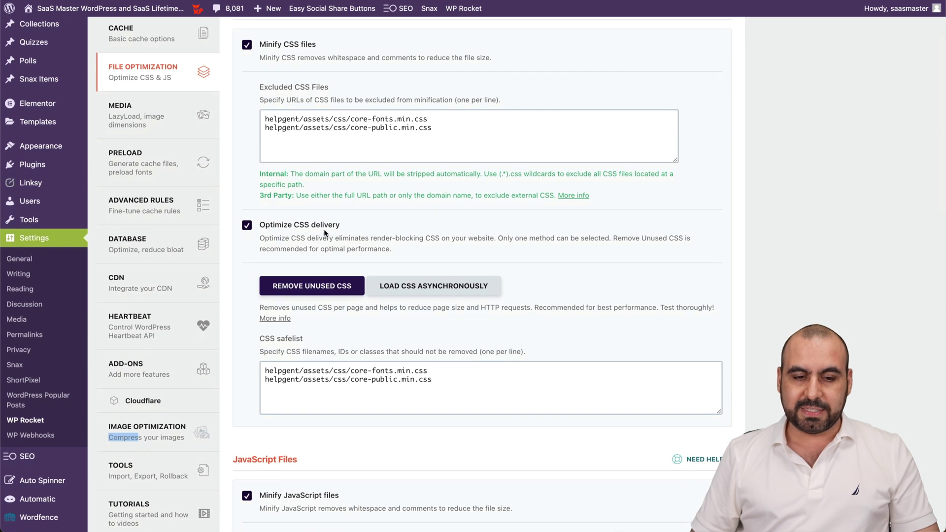
scroll(342, 231, "down", 2)
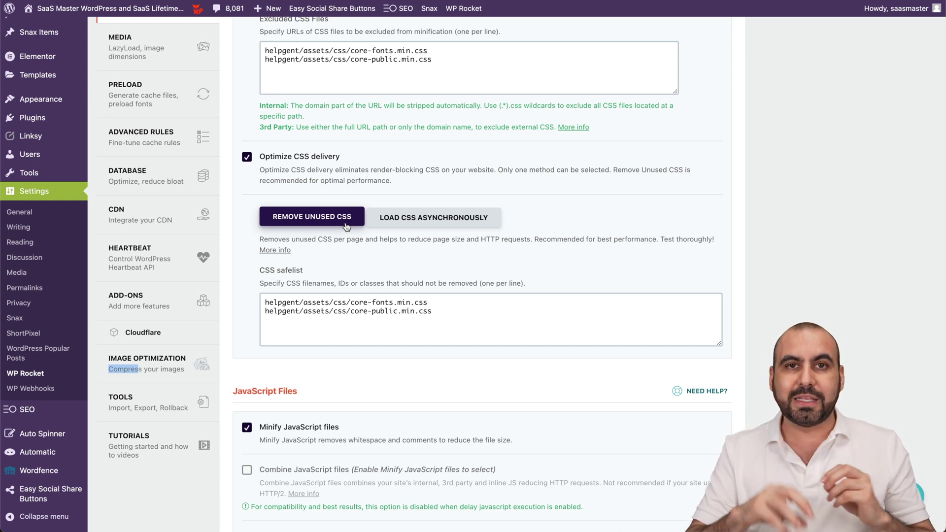
Step: Scroll down through the JavaScript options to the Delay JavaScript execution section
scroll(346, 227, "down", 5)
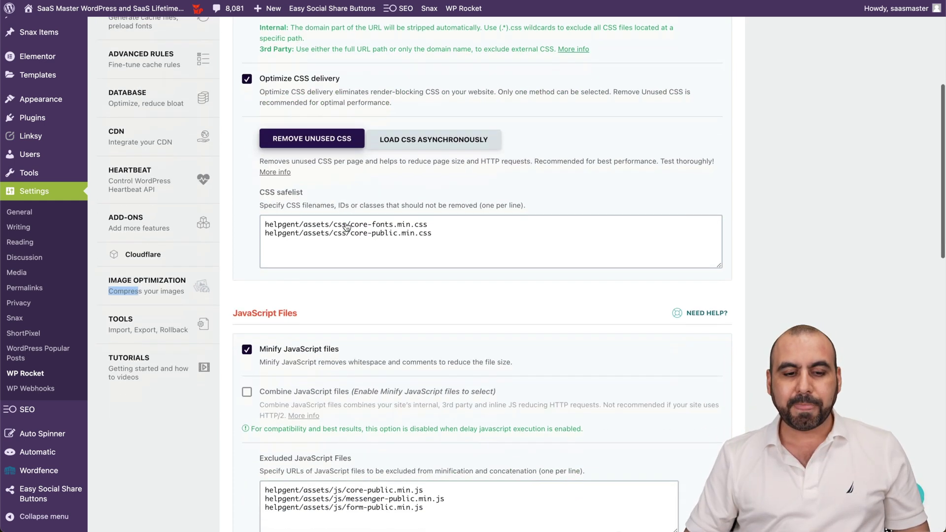
scroll(308, 178, "down", 1)
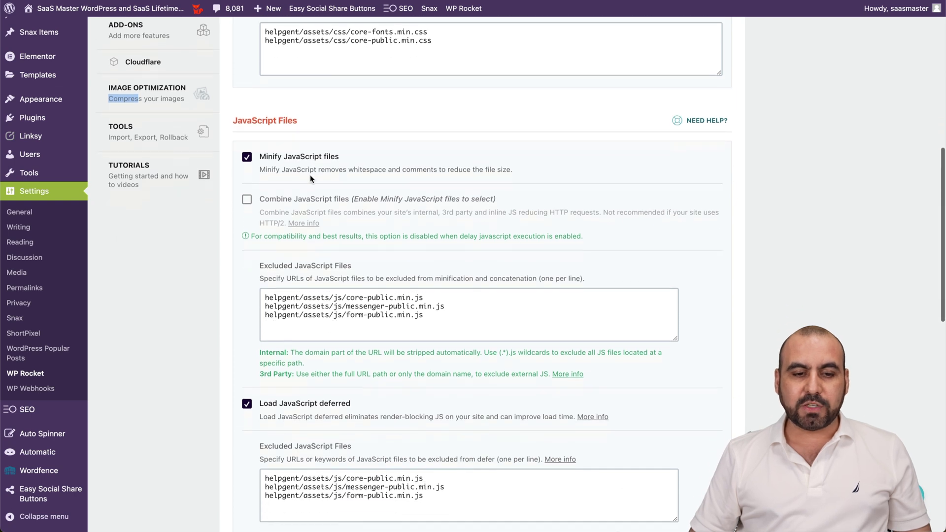
scroll(338, 165, "down", 1)
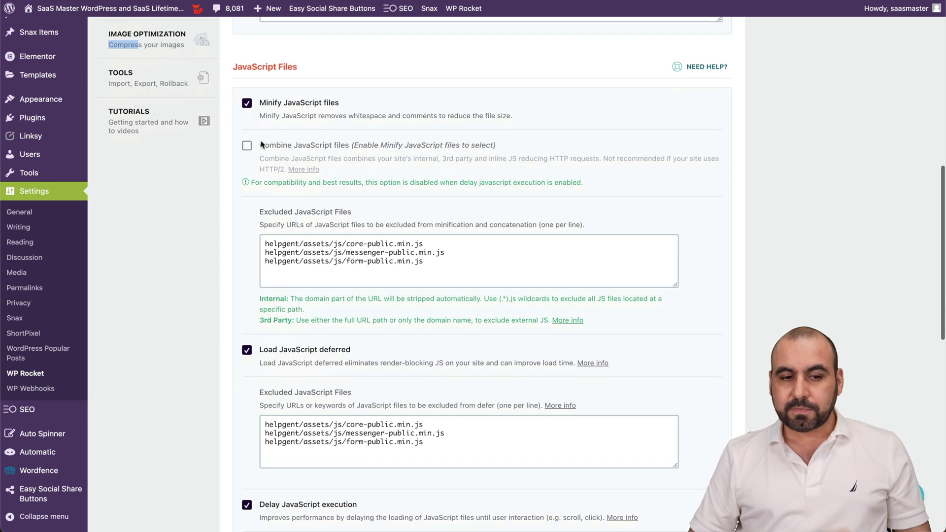
scroll(348, 149, "down", 2)
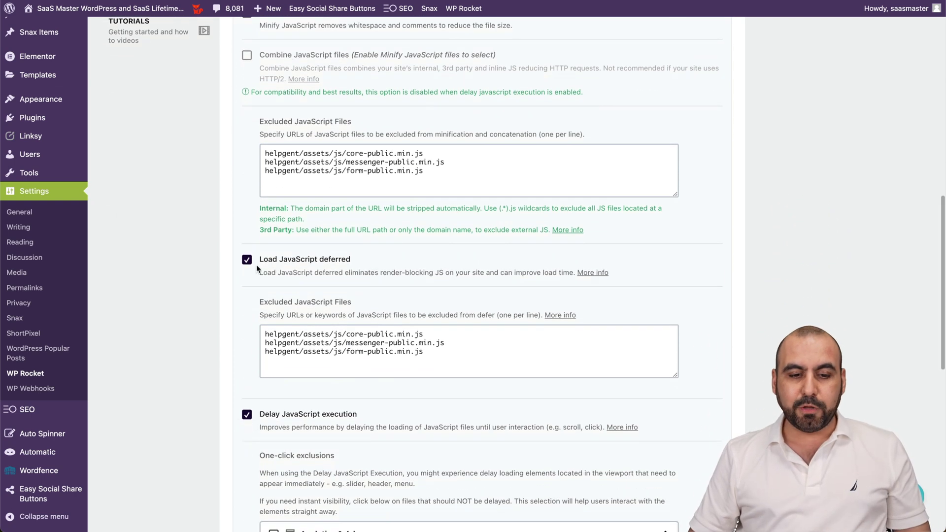
scroll(340, 268, "down", 3)
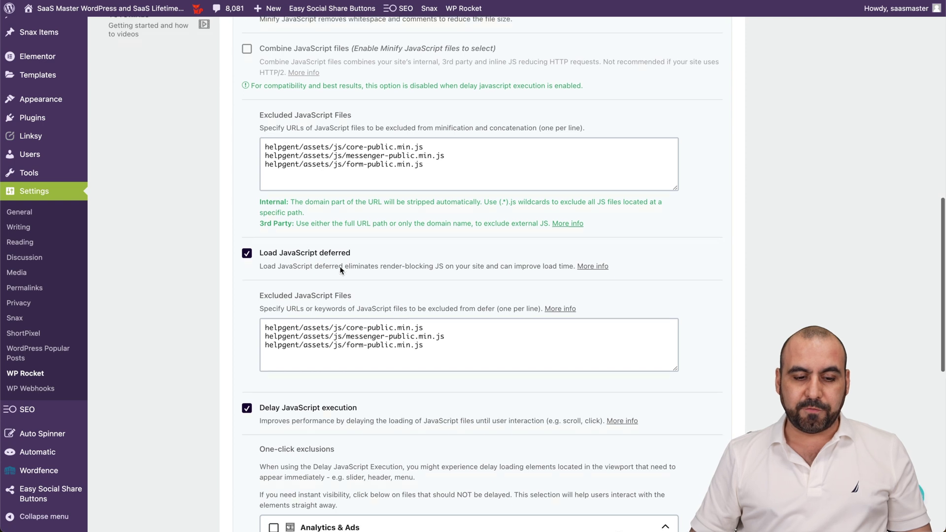
scroll(356, 278, "down", 3)
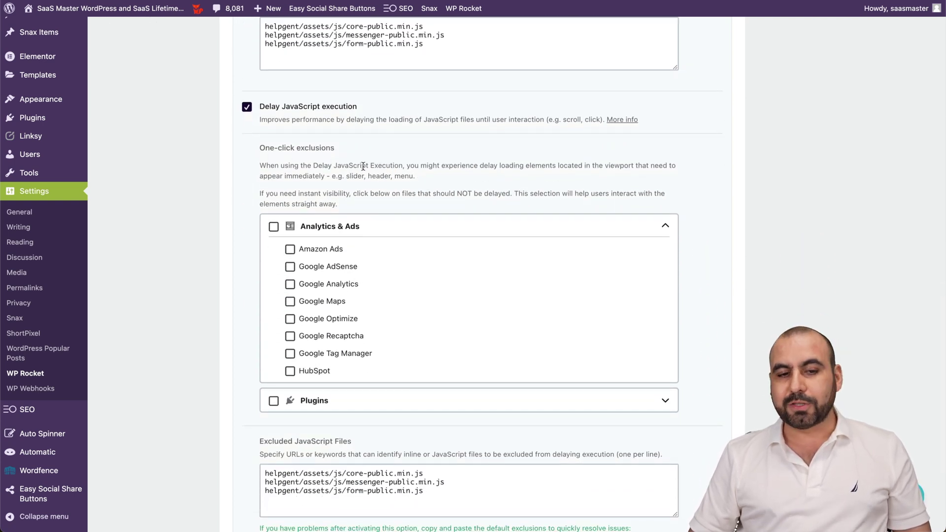
scroll(363, 167, "down", 1)
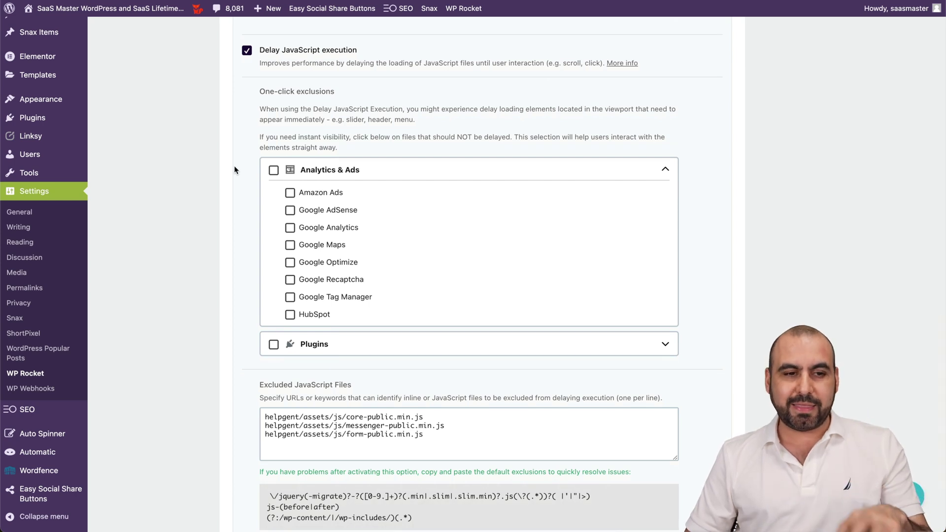
scroll(235, 165, "down", 1)
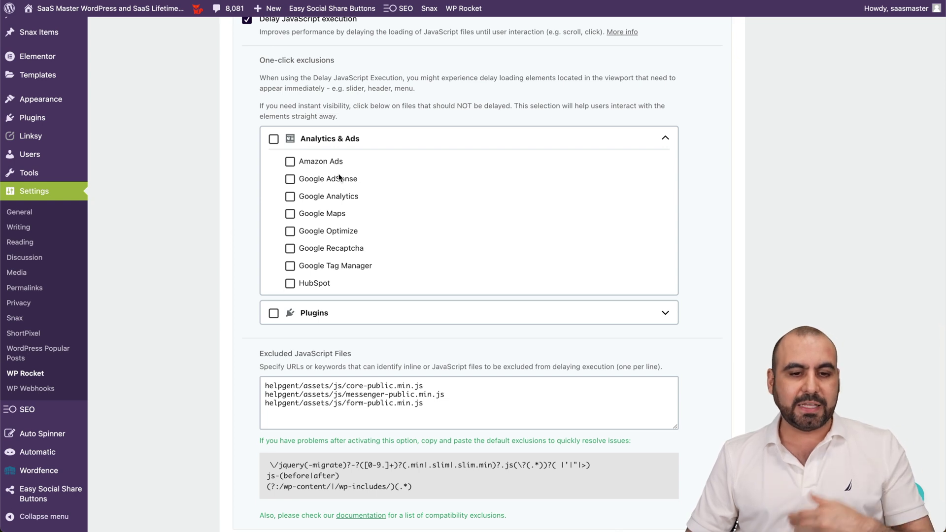
scroll(285, 260, "down", 10)
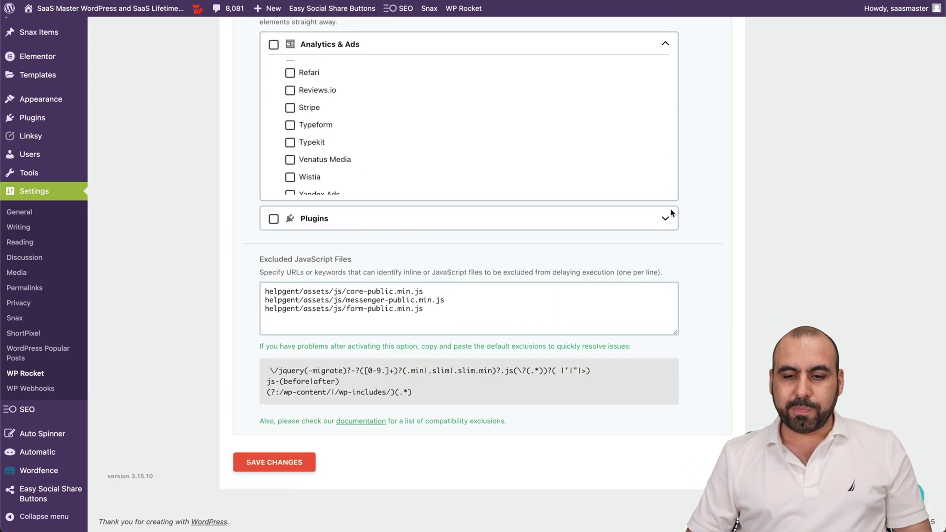
Step: Expand the Plugins one-click exclusions to show the Elementor scripts, then go to Media settings
left_click(670, 215)
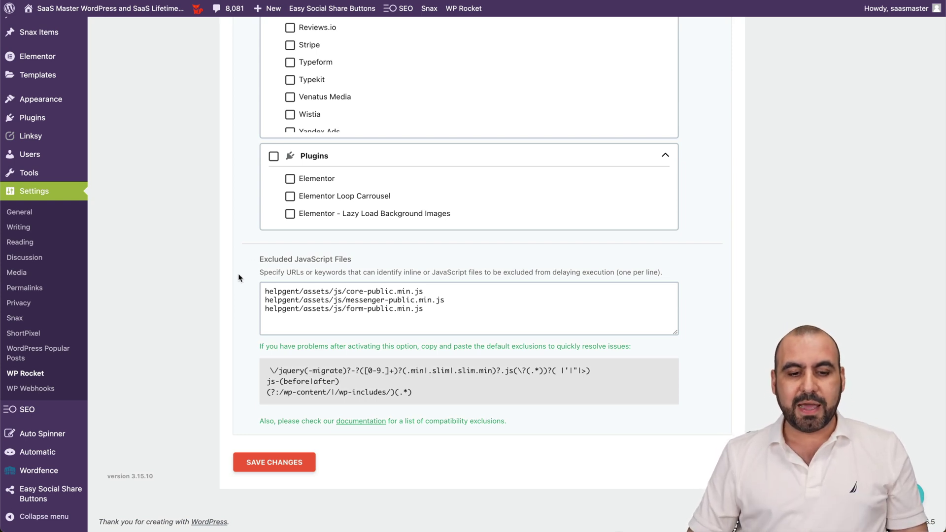
left_click(414, 309)
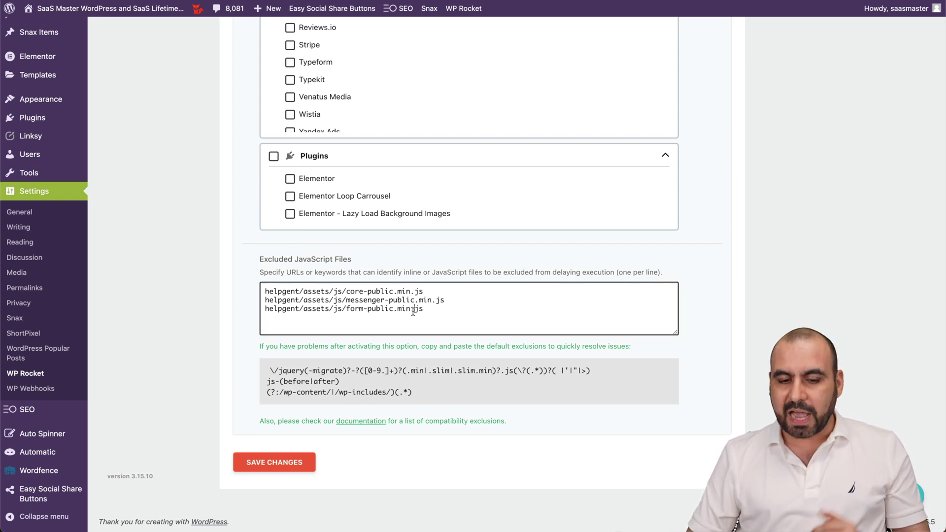
scroll(442, 312, "up", 15)
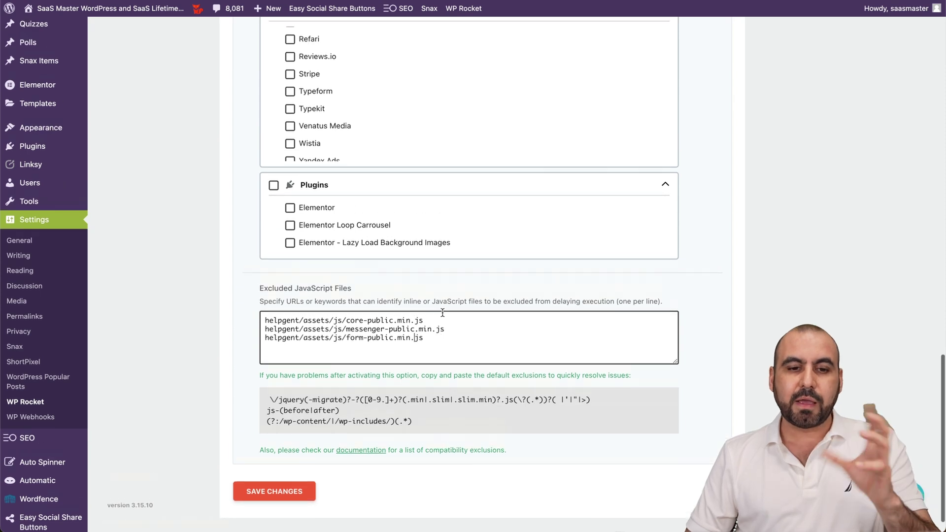
scroll(442, 311, "up", 10)
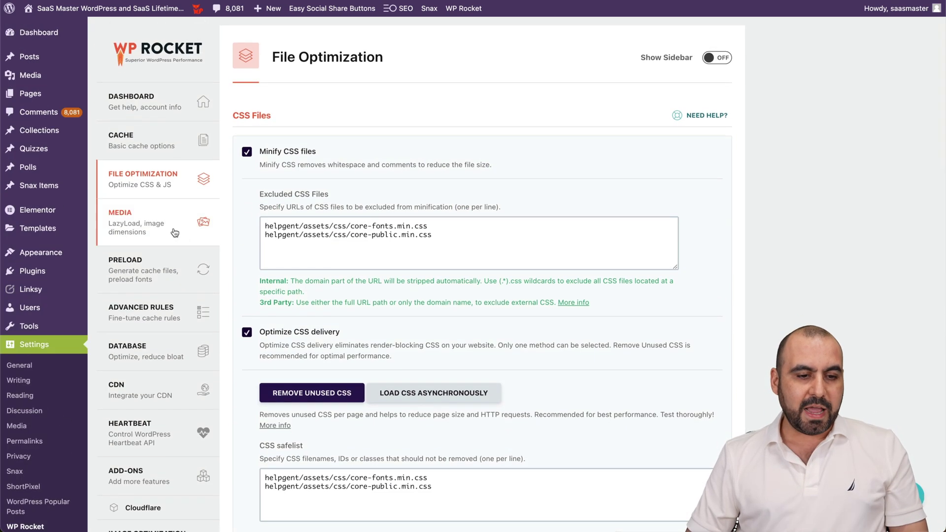
left_click(143, 219)
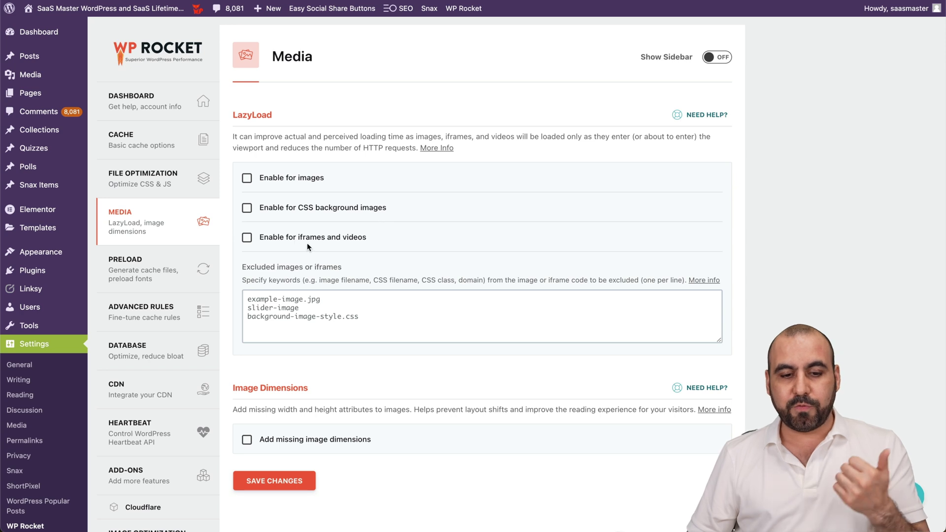
Step: Review the LazyLoad and image dimension options, all disabled, then move on to Preload
scroll(363, 245, "down", 1)
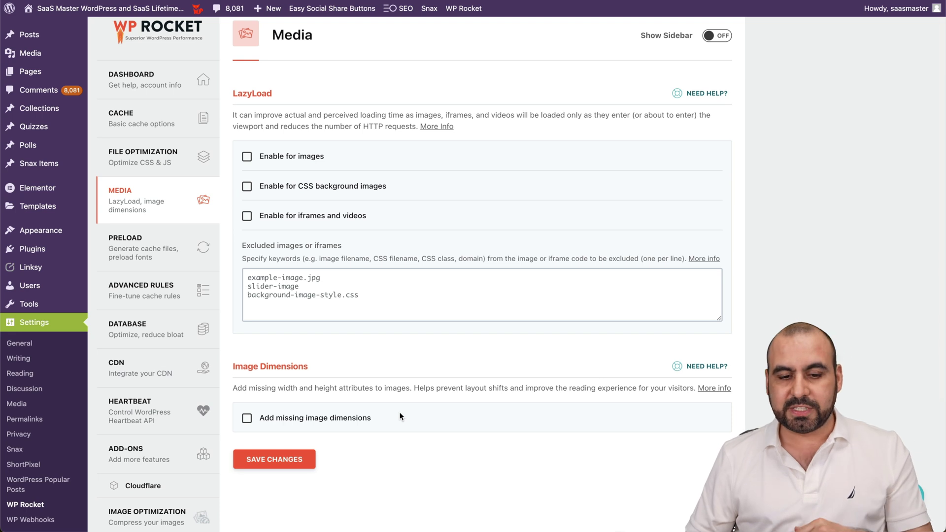
scroll(399, 417, "up", 1)
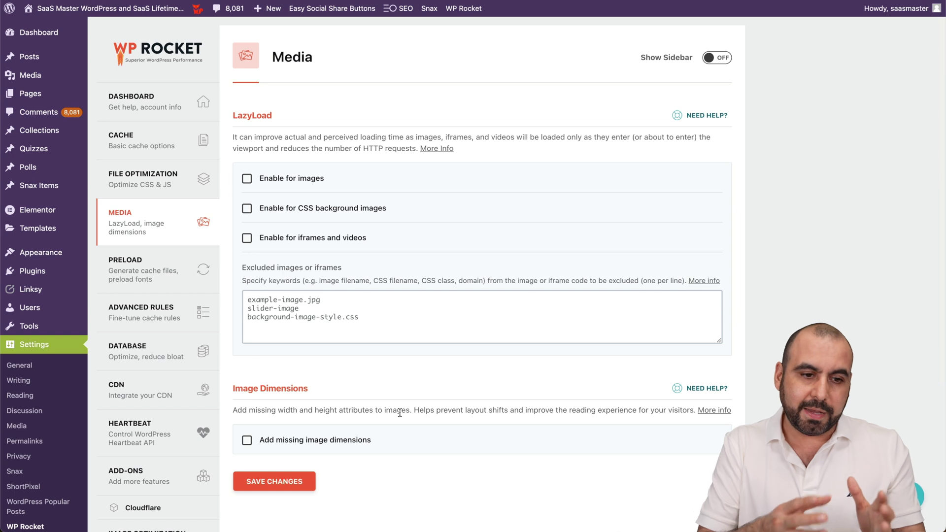
left_click(162, 276)
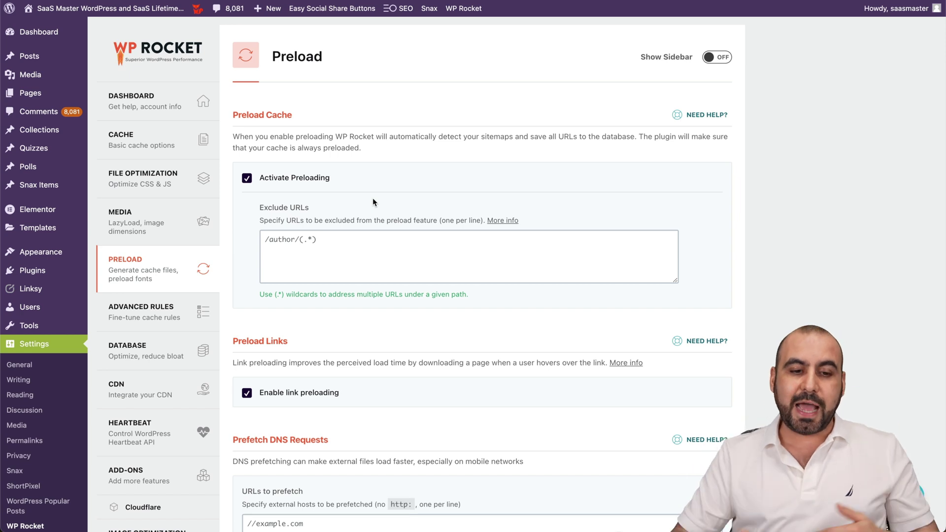
Step: Check Preload Links, Prefetch DNS and Preload Fonts, then save the Preload settings
scroll(373, 197, "down", 4)
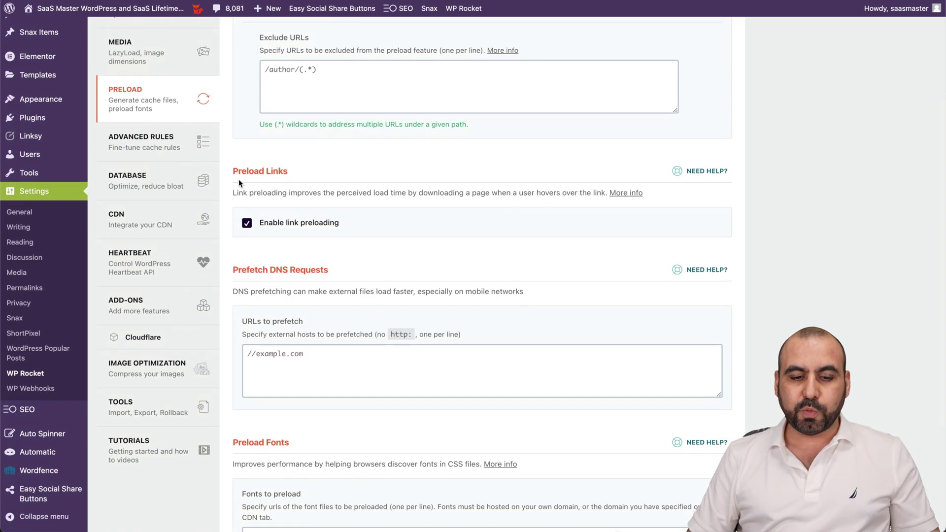
scroll(353, 188, "down", 2)
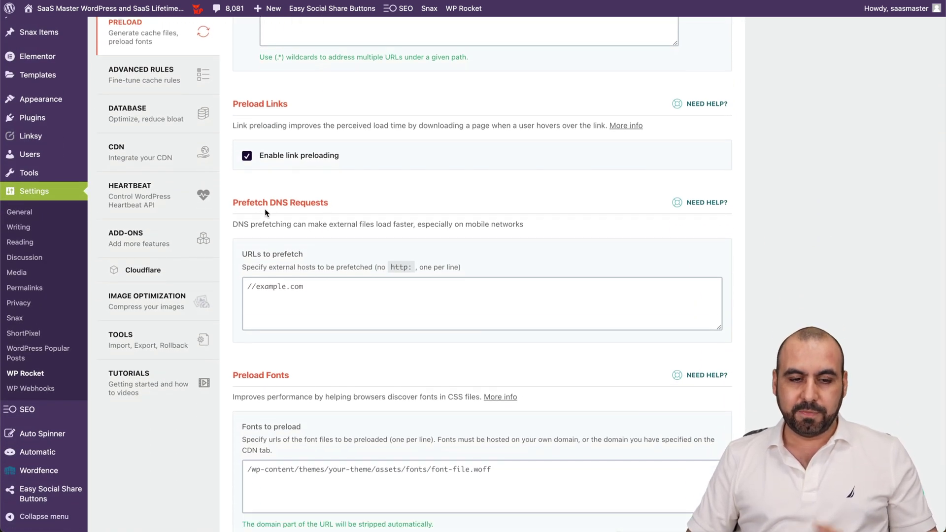
scroll(284, 213, "down", 3)
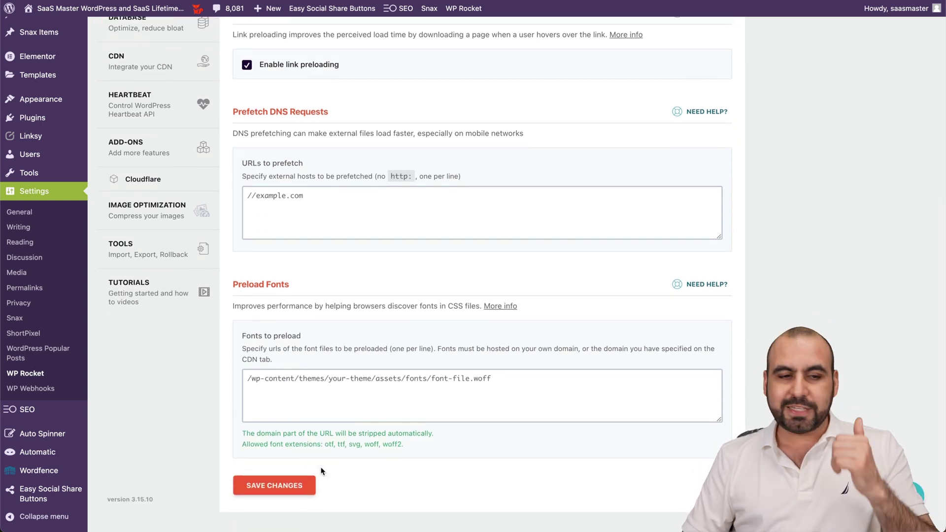
left_click(296, 485)
Step: Open Advanced Rules showing /example/(.*) never cached and the (.*)Mobile(.*)Safari(.*) user agent
left_click(168, 317)
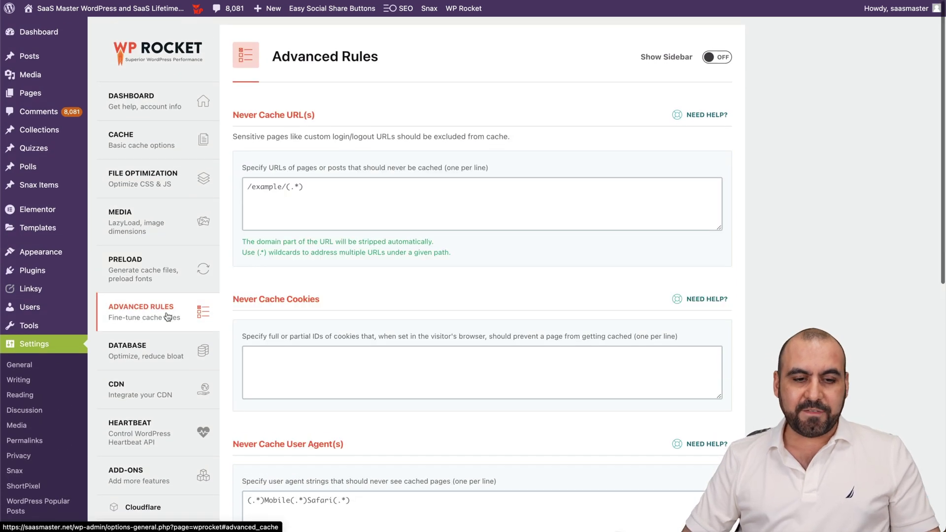
scroll(357, 301, "down", 1)
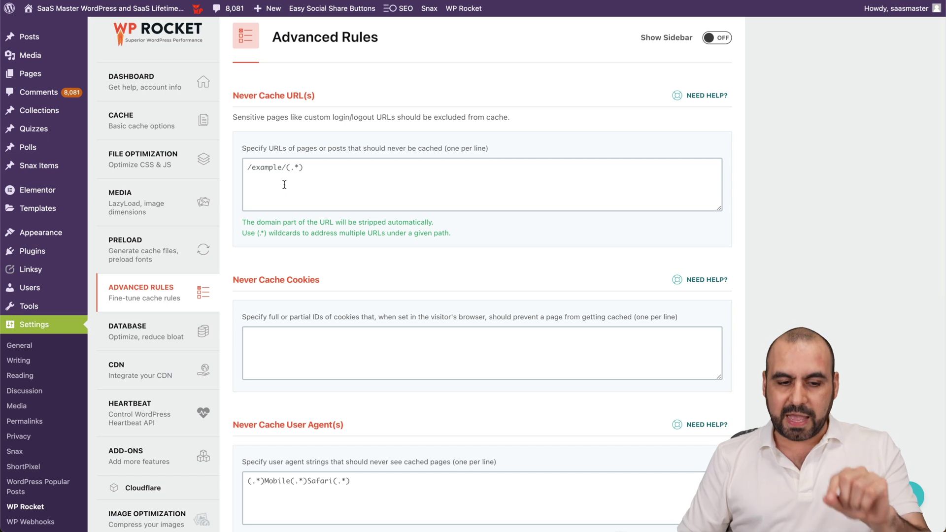
scroll(285, 184, "down", 3)
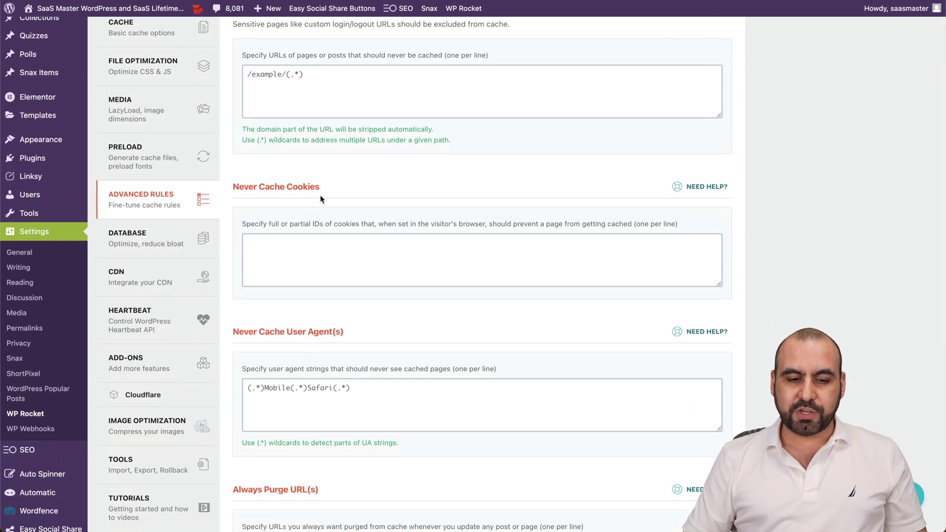
scroll(348, 270, "down", 5)
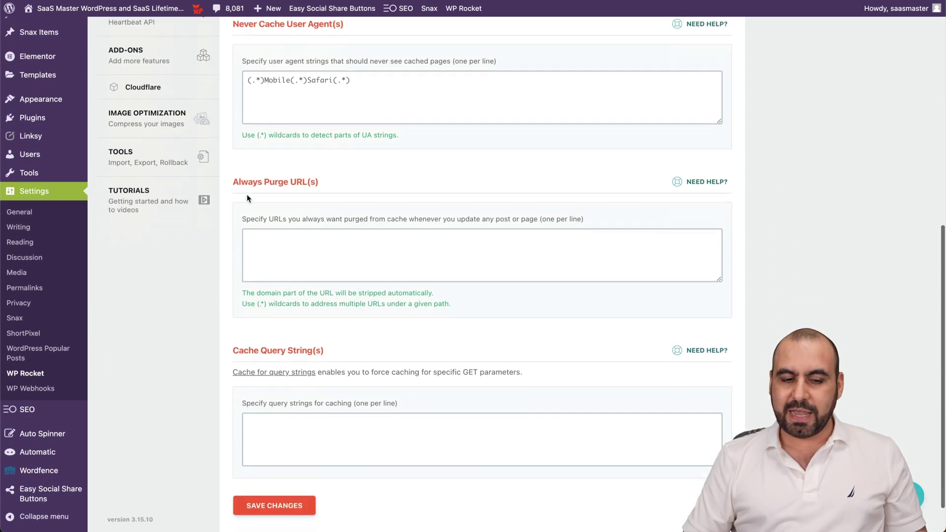
scroll(256, 194, "up", 6)
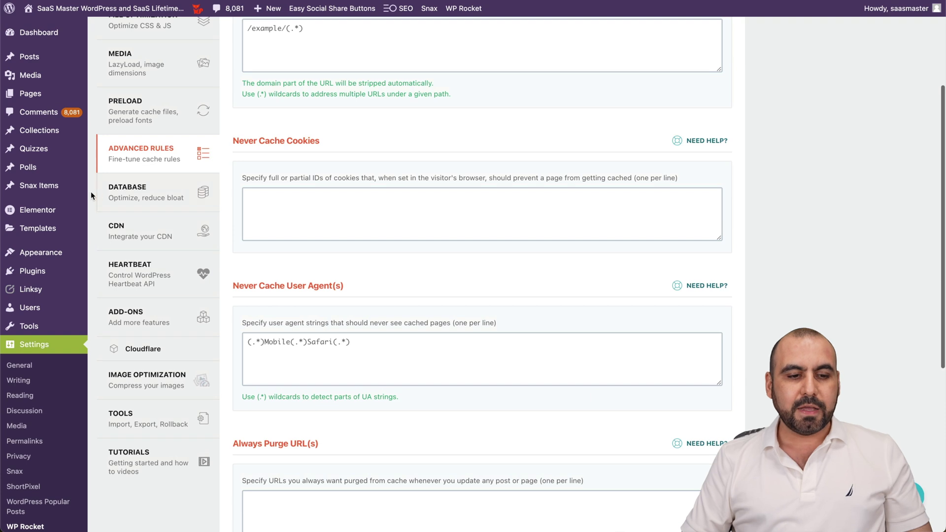
Step: Open WP Rocket's Database cleanup settings and scroll through its options
left_click(174, 198)
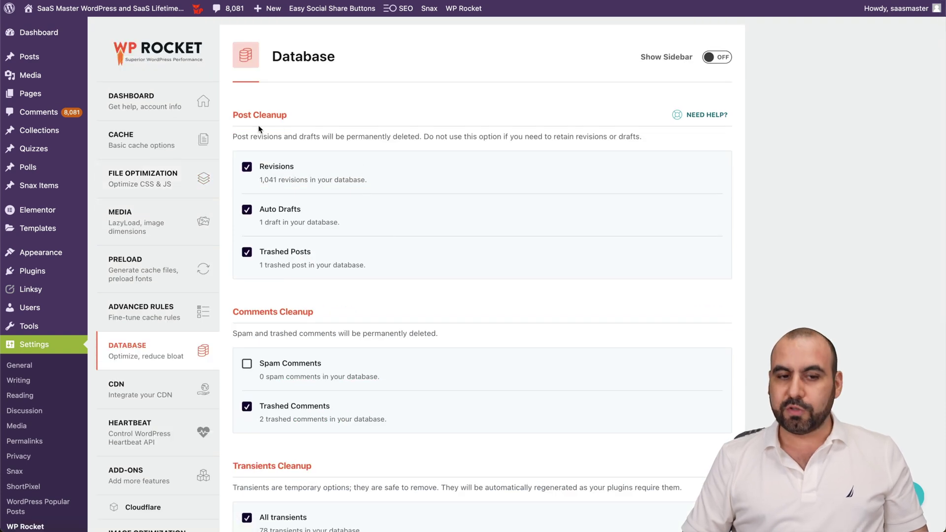
scroll(294, 125, "down", 6)
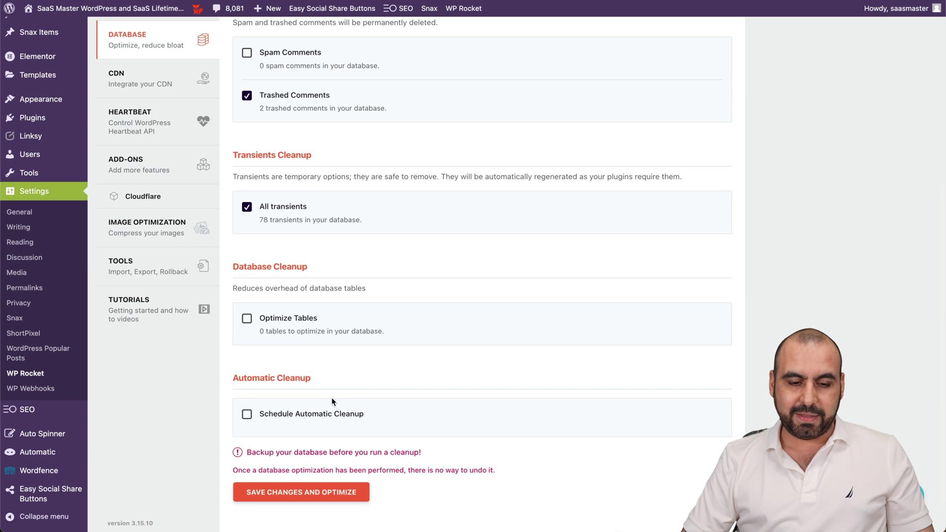
scroll(263, 376, "down", 1)
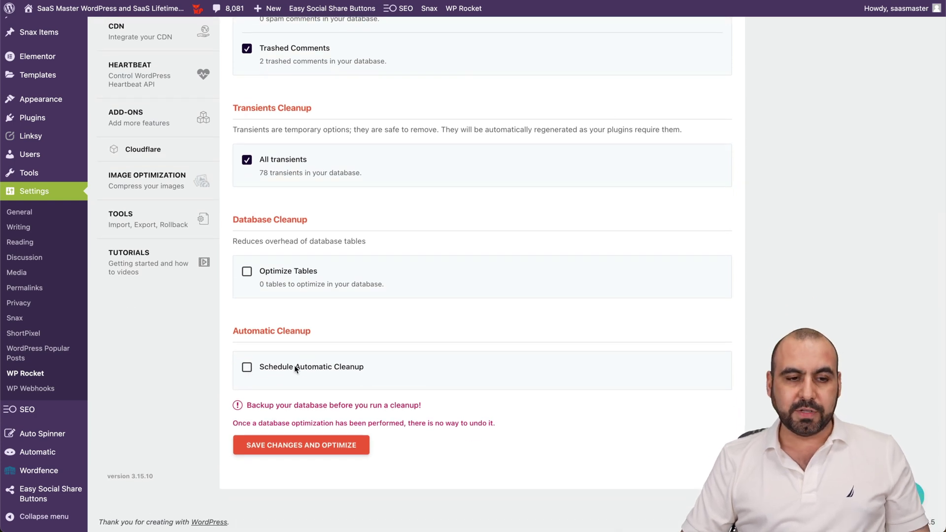
scroll(294, 365, "up", 7)
left_click(143, 389)
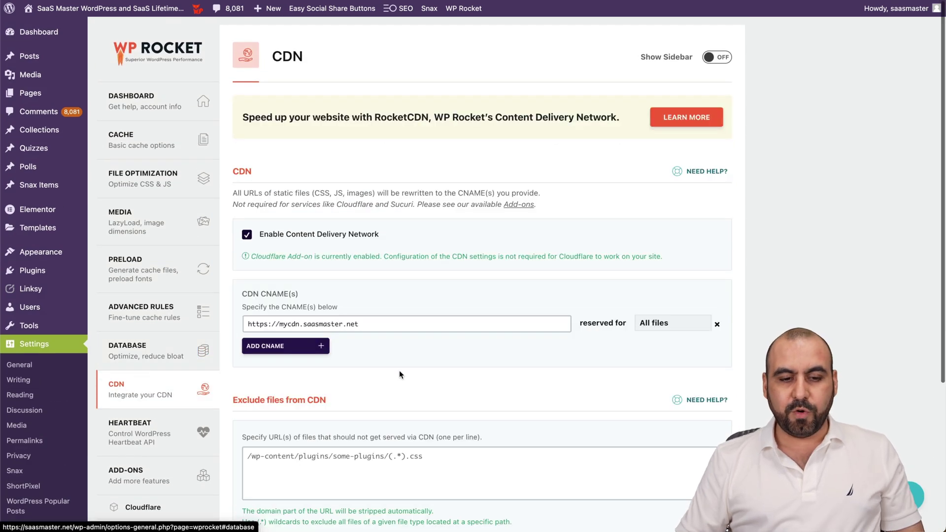
scroll(500, 391, "down", 1)
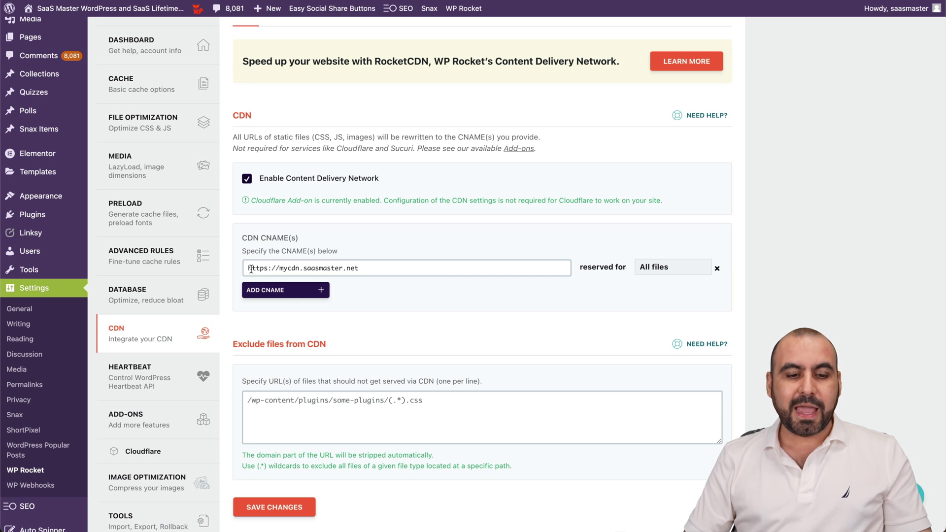
left_click_drag(250, 268, 379, 268)
left_click(400, 271)
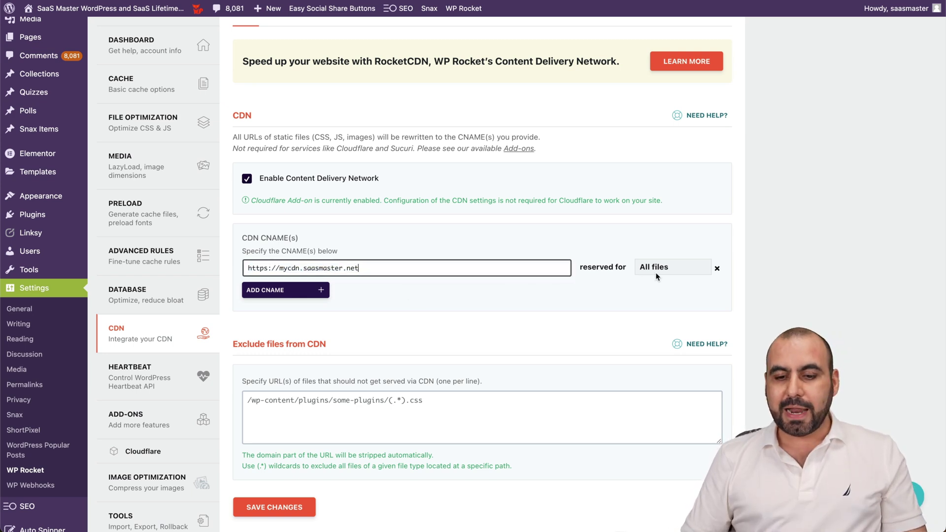
left_click(674, 269)
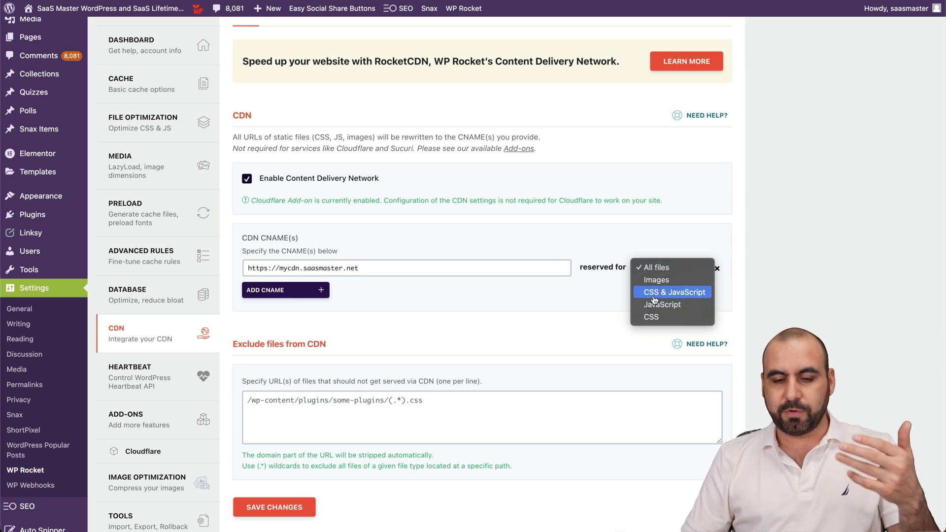
left_click(503, 308)
scroll(391, 383, "down", 5)
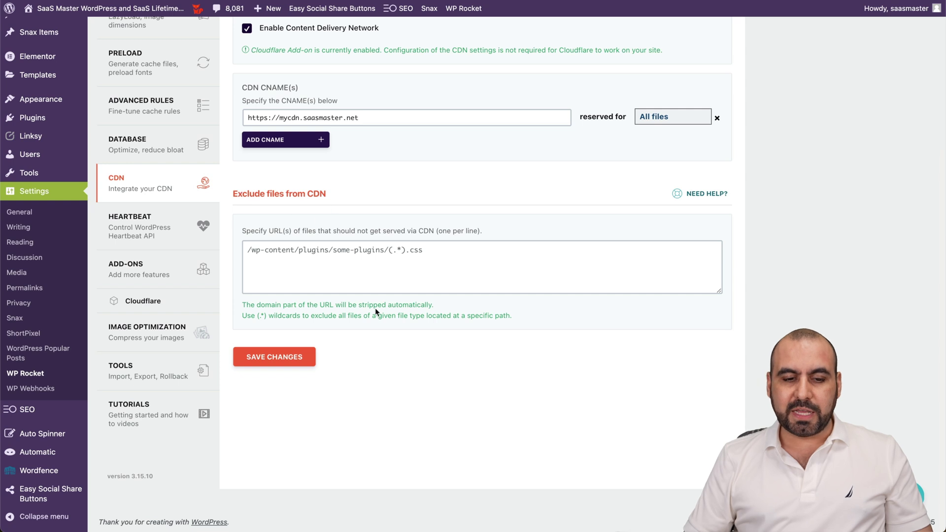
left_click(148, 231)
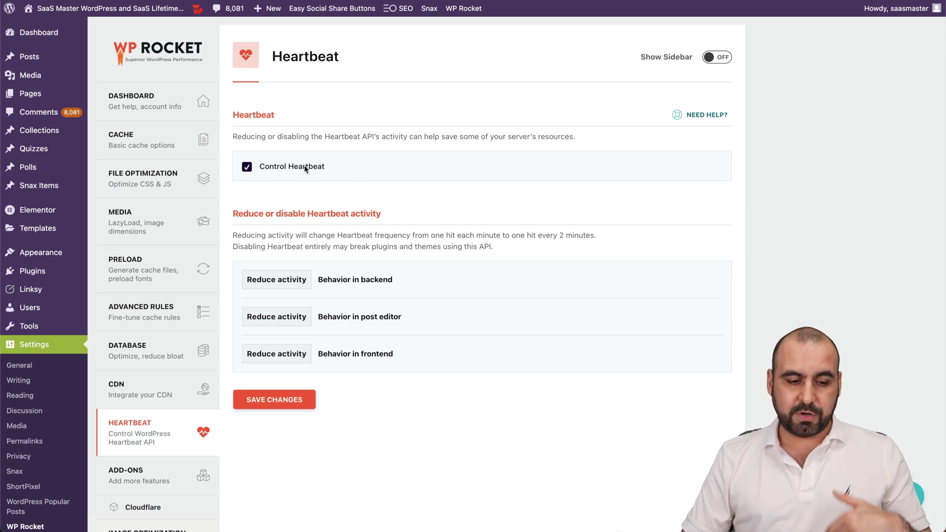
Step: Review the Heartbeat settings, where backend, post editor and frontend reduce activity, then go to Add-ons
scroll(290, 228, "down", 5)
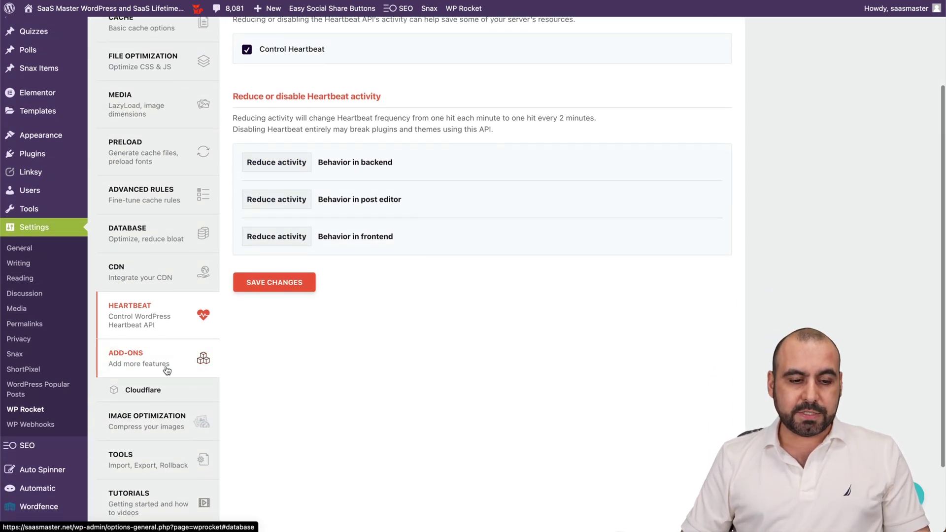
left_click(167, 371)
Step: Browse the Varnish, WebP and Cloudflare add-on cards, then open the Cloudflare add-on settings
scroll(323, 370, "down", 6)
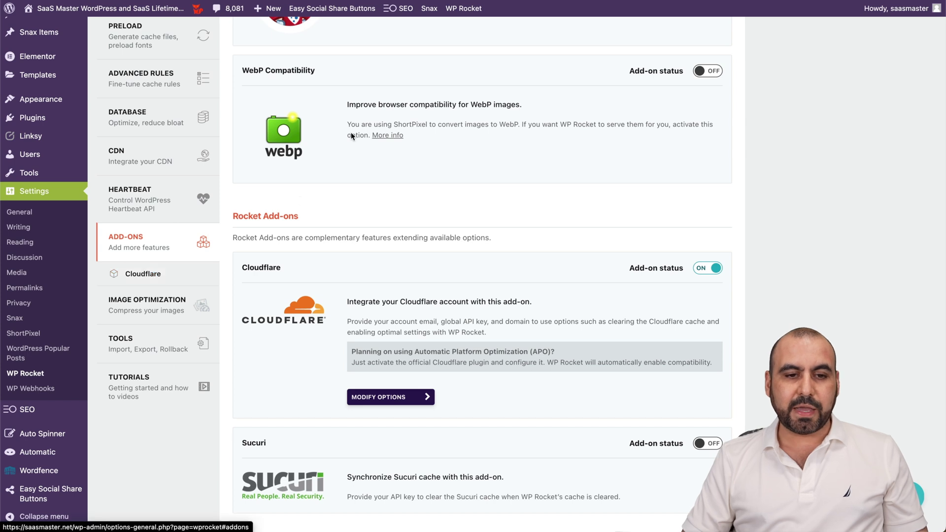
scroll(271, 143, "up", 2)
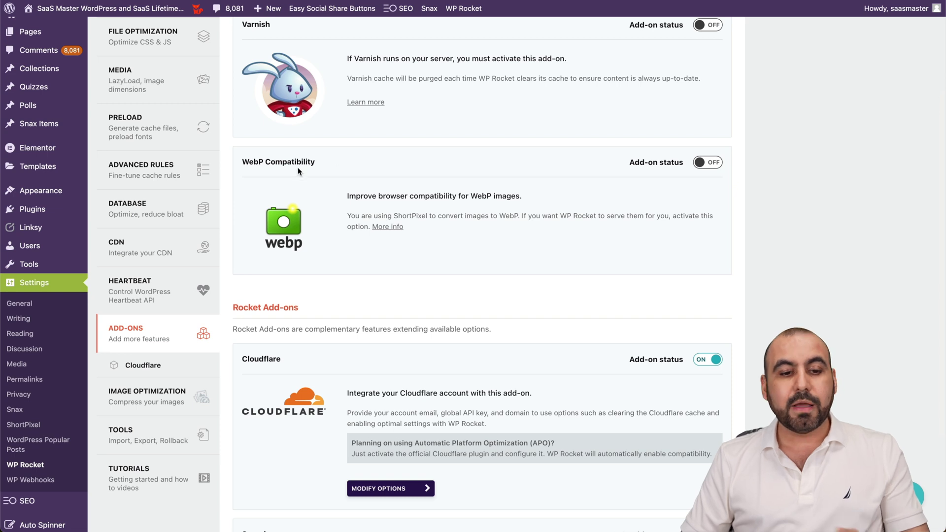
scroll(664, 162, "up", 1)
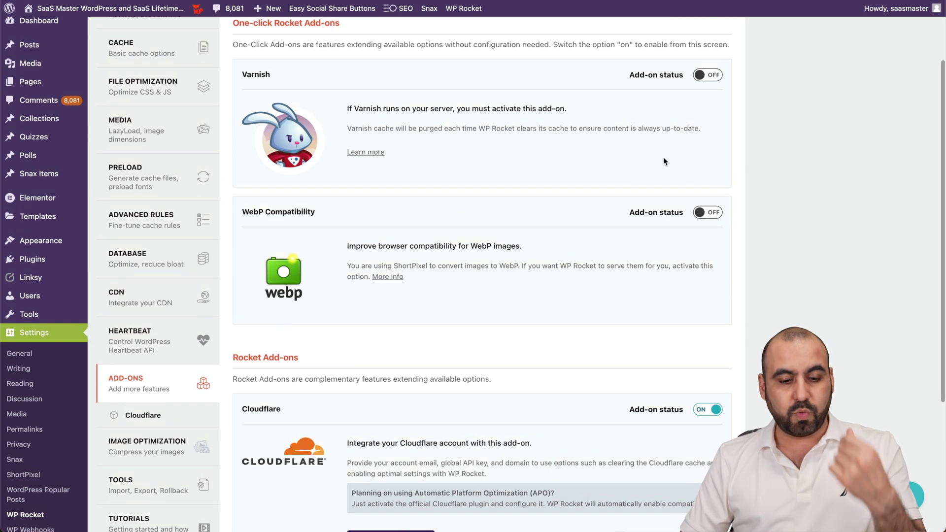
scroll(664, 161, "down", 3)
left_click(175, 245)
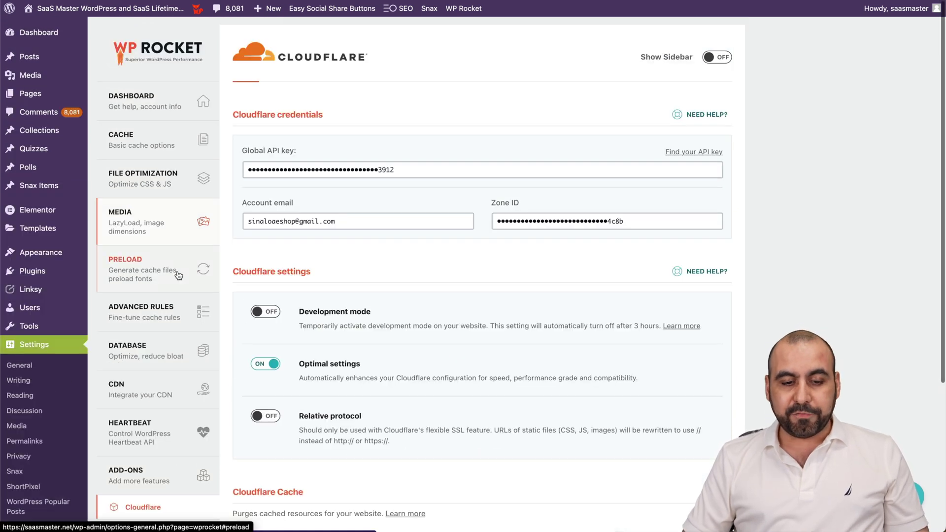
Step: Look over the Cloudflare settings, then view the Image Optimization page promoting Imagify
scroll(445, 229, "down", 2)
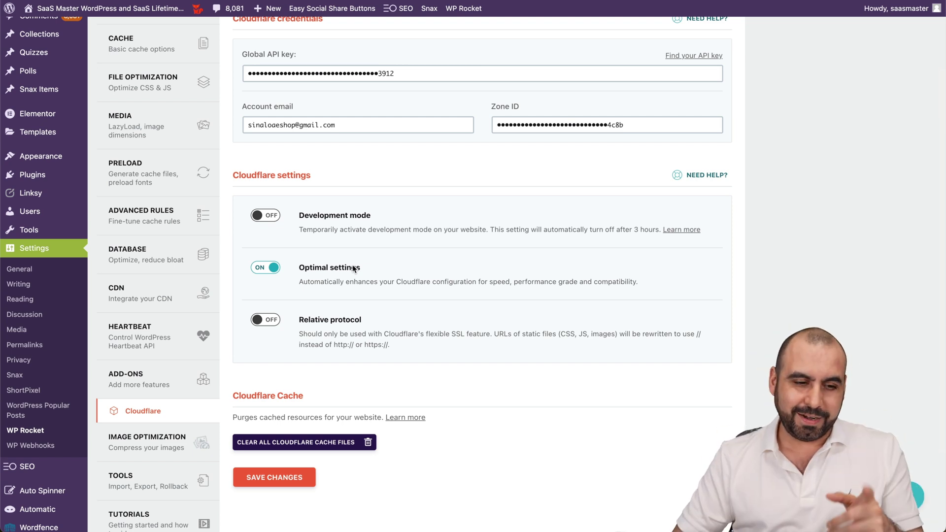
scroll(354, 269, "down", 2)
left_click(168, 327)
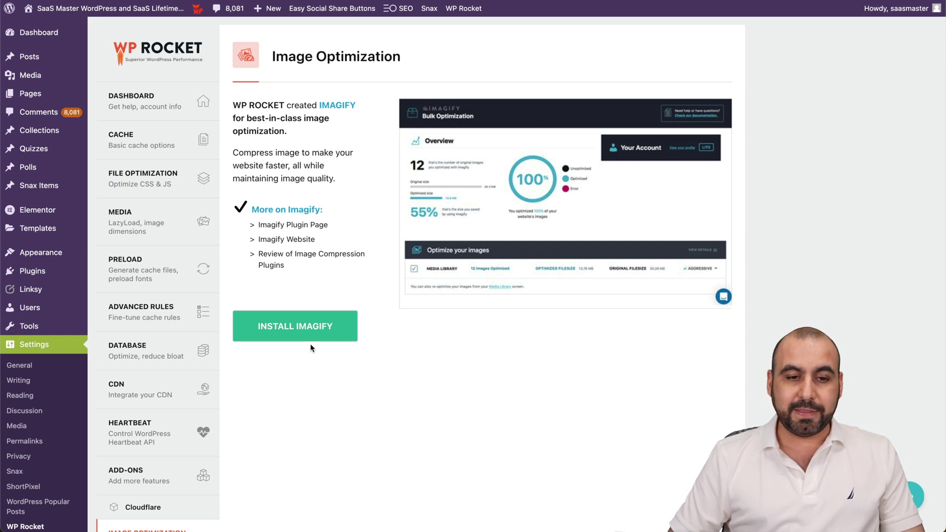
scroll(310, 348, "down", 5)
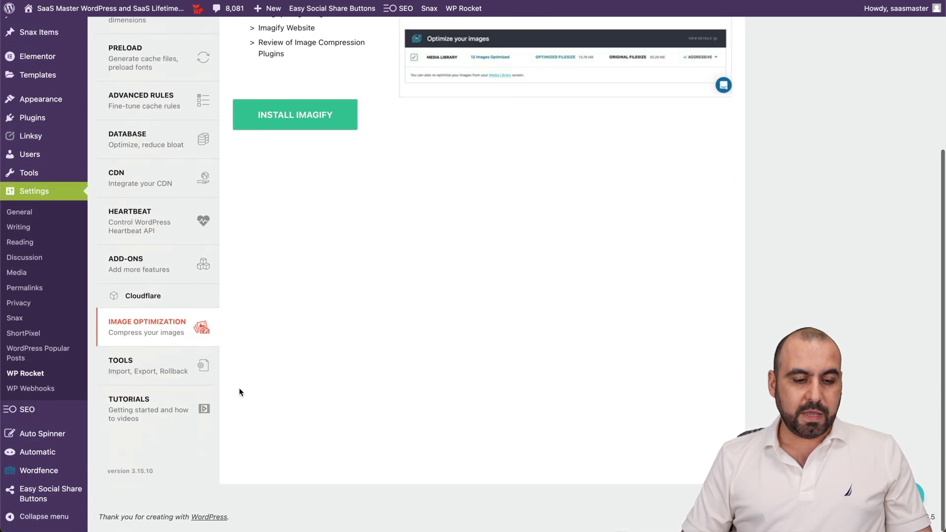
Step: Browse the Tools page's export, import, rollback and list-update options
left_click(162, 376)
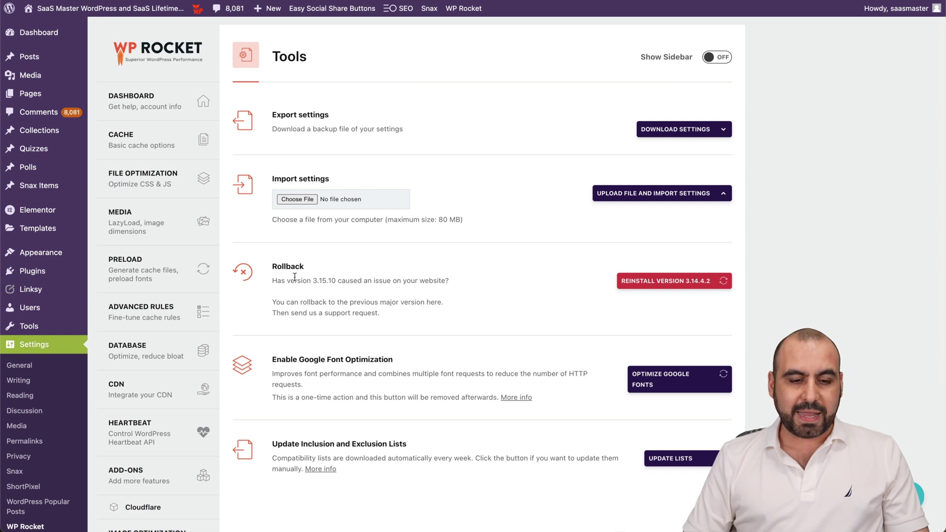
scroll(389, 305, "down", 2)
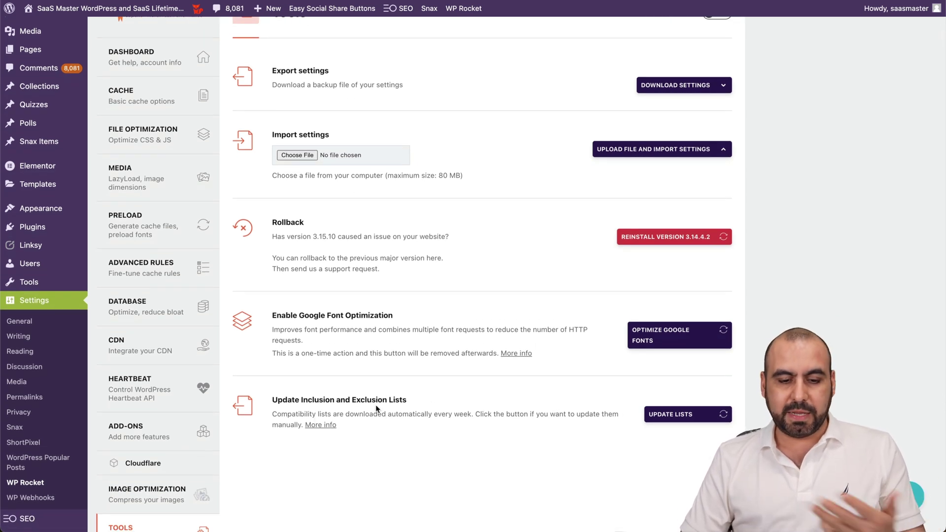
scroll(410, 410, "down", 5)
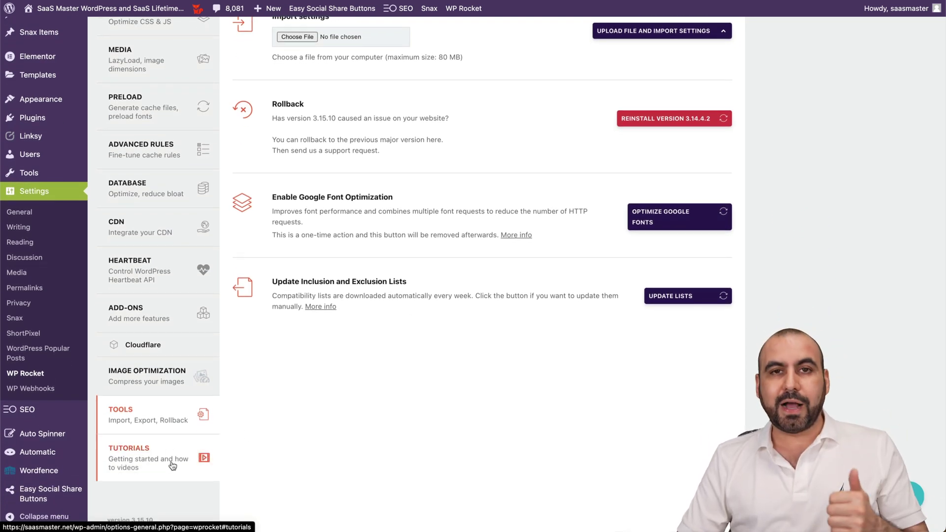
scroll(172, 465, "up", 4)
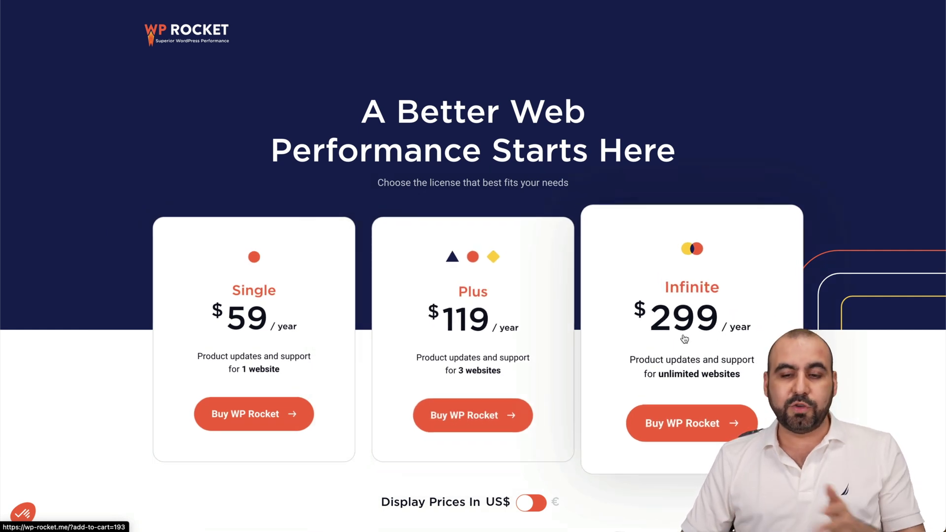
Step: Scroll to the money-back guarantee and back to the $59, $119 and $299 plans
scroll(747, 340, "down", 5)
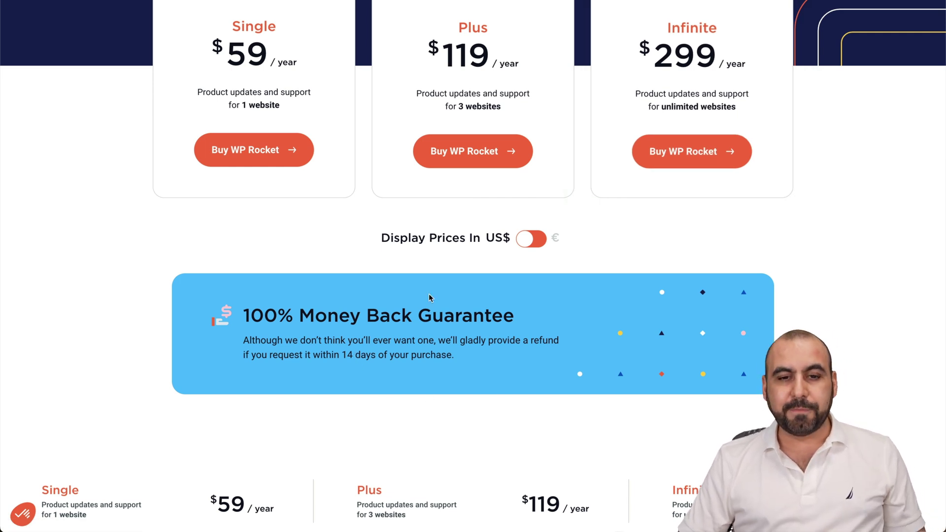
scroll(430, 298, "up", 5)
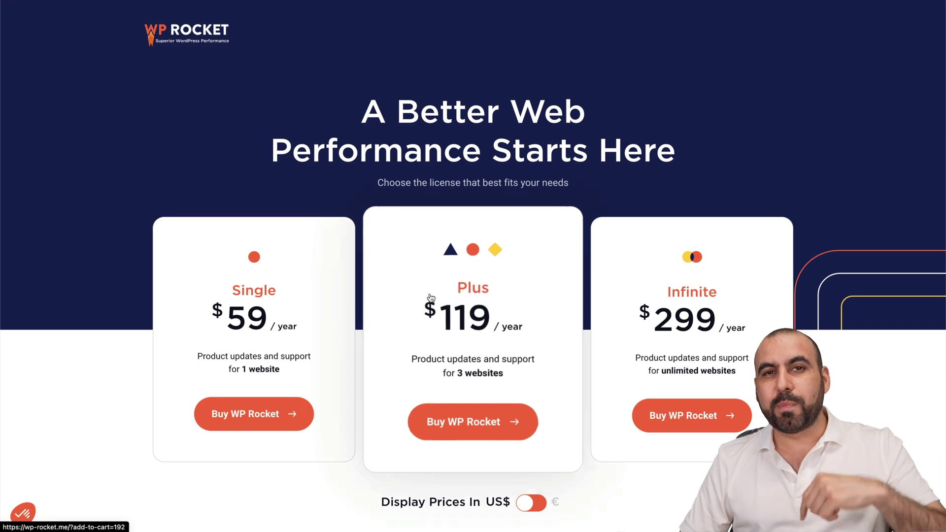